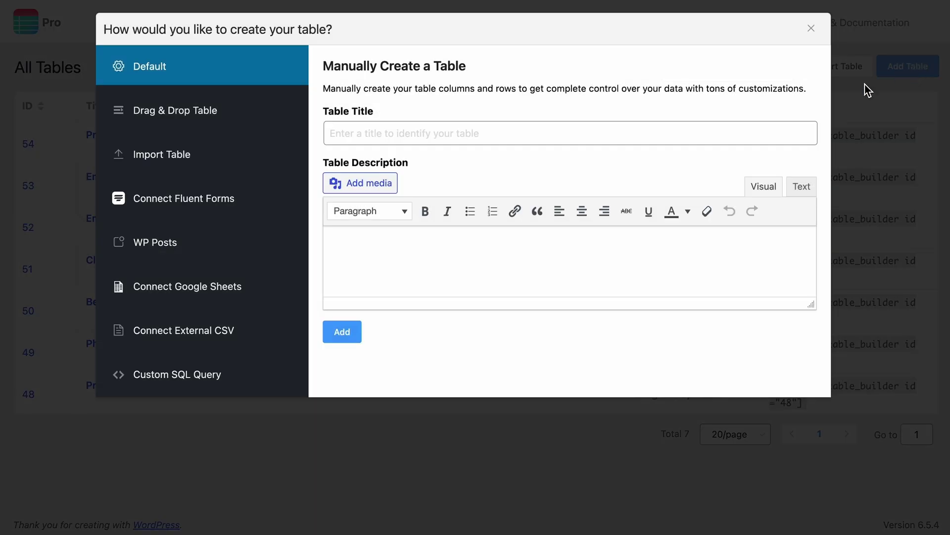
Give the iPhone 12 table its title and description, and add a star rating to its Rating cell.
{"action": "left_click", "coordinate": [674, 132]}
{"action": "type", "text": "iPhone 12 Product Specification table"}
{"action": "left_click", "coordinate": [475, 239]}
{"action": "type", "text": "Discover the impressive features of the iPhone 12 with our detailed specification table. From its sleek design to the powerful A14 Bionic chip and stunning Super Retina XDR display, this table provides all the essential details to help you understand why the iPhone 12 is a top choice for smartphone enthusiasts."}
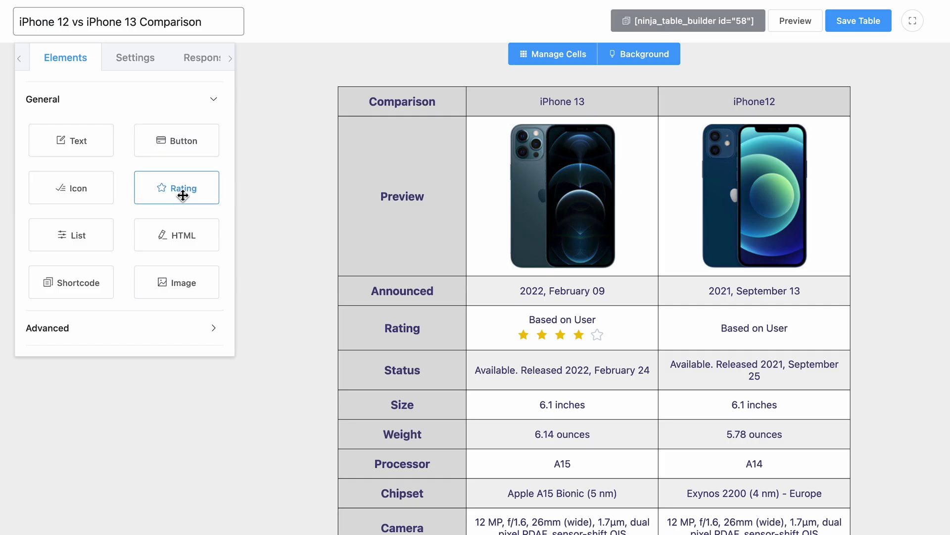
{"action": "left_click_drag", "start_coordinate": [182, 196], "coordinate": [764, 350]}
{"action": "left_click", "coordinate": [776, 344]}
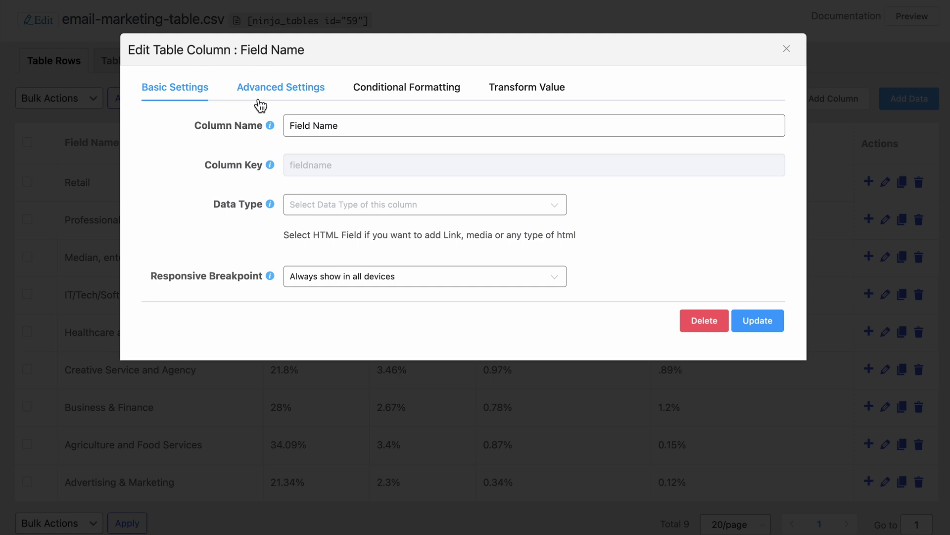
Centre the Field Name column header text, then create a table from Comparison Table Three.
{"action": "left_click", "coordinate": [280, 89]}
{"action": "left_click", "coordinate": [374, 218]}
{"action": "left_click", "coordinate": [355, 294]}
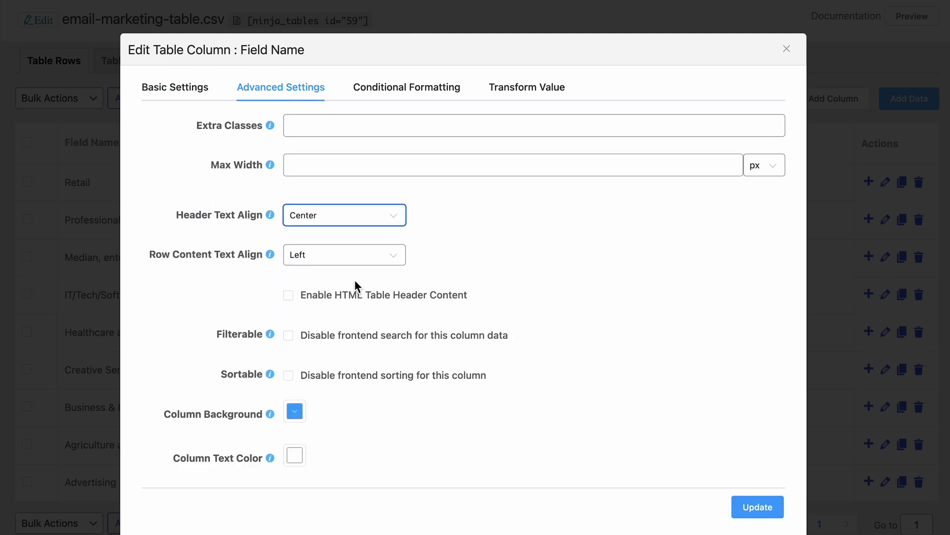
{"action": "left_click", "coordinate": [382, 256]}
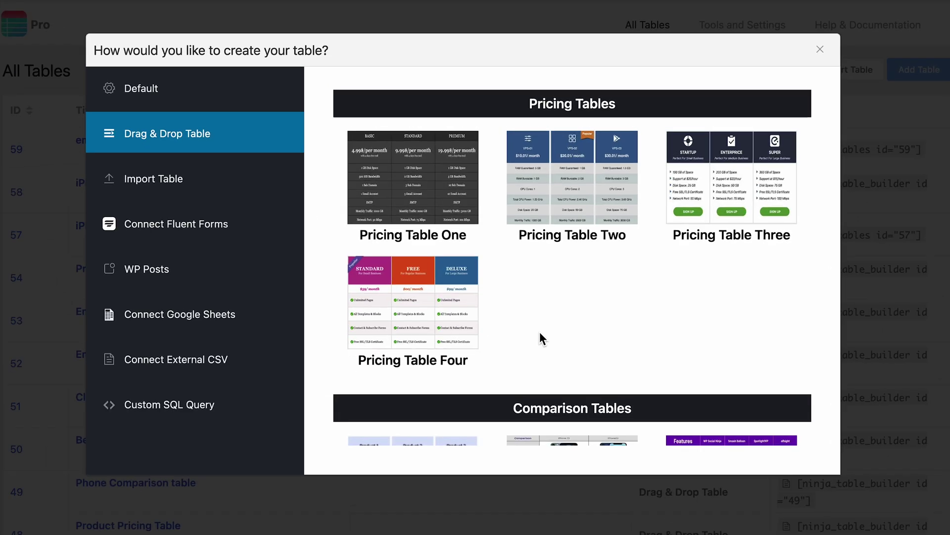
{"action": "scroll", "coordinate": [540, 338], "scroll_direction": "down", "scroll_amount": 10}
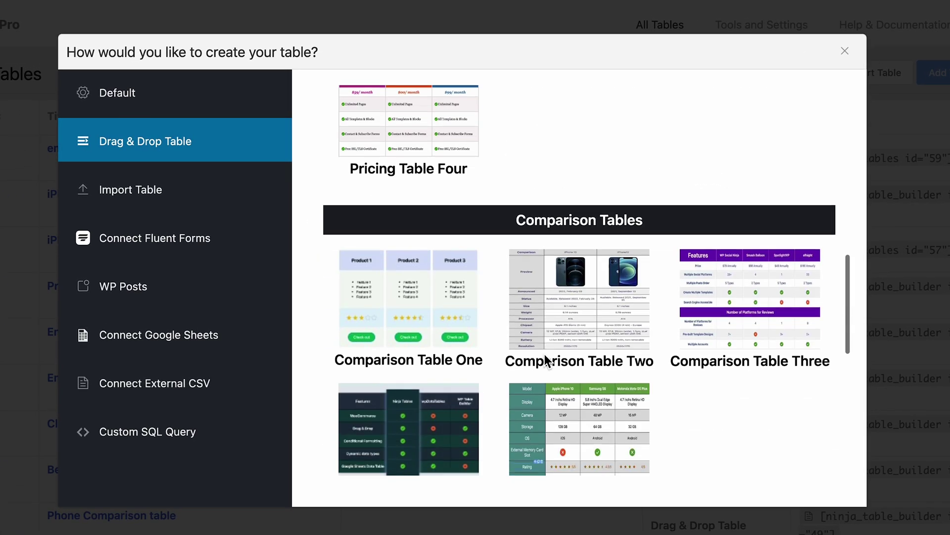
{"action": "scroll", "coordinate": [545, 355], "scroll_direction": "up", "scroll_amount": 3}
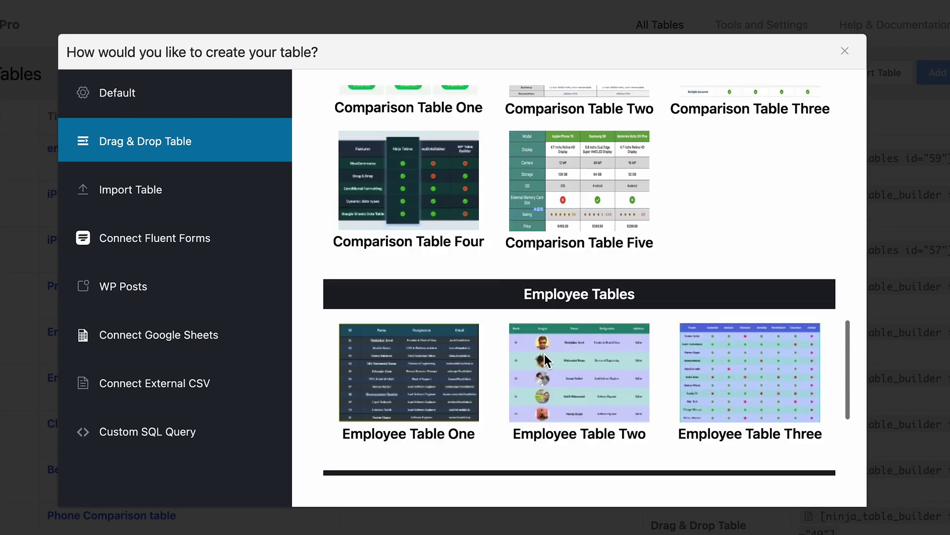
{"action": "scroll", "coordinate": [544, 354], "scroll_direction": "up", "scroll_amount": 3}
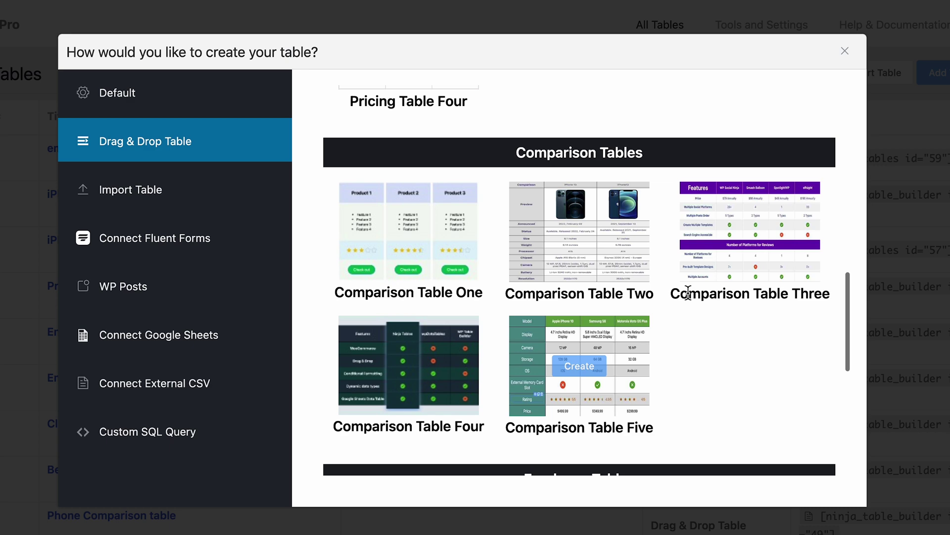
{"action": "left_click", "coordinate": [764, 238]}
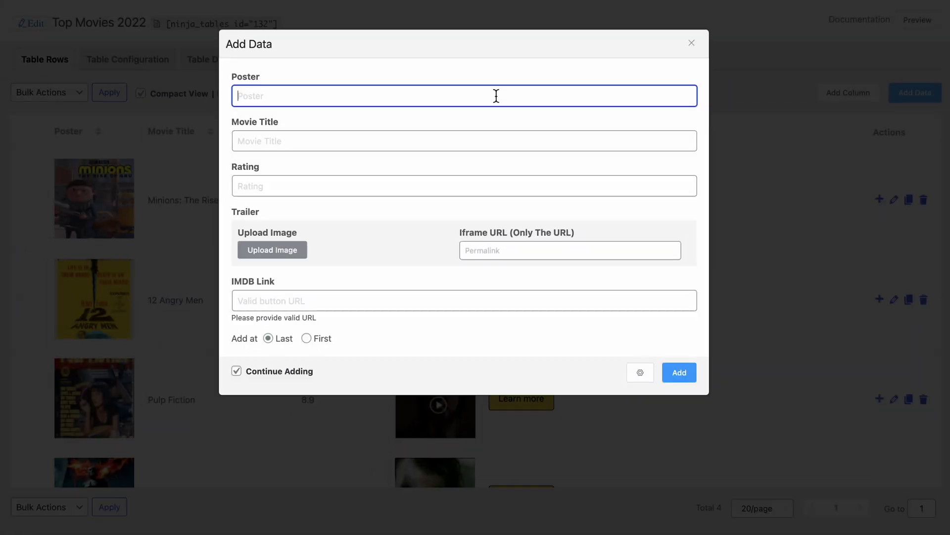
Add a Black Adam row with poster, rating 6.5 and a trailer image to Top Movies 2022.
{"action": "key", "text": "ctrl+v"}
{"action": "left_click", "coordinate": [501, 141]}
{"action": "type", "text": "Black Adam"}
{"action": "key", "text": "Tab"}
{"action": "type", "text": "6.5"}
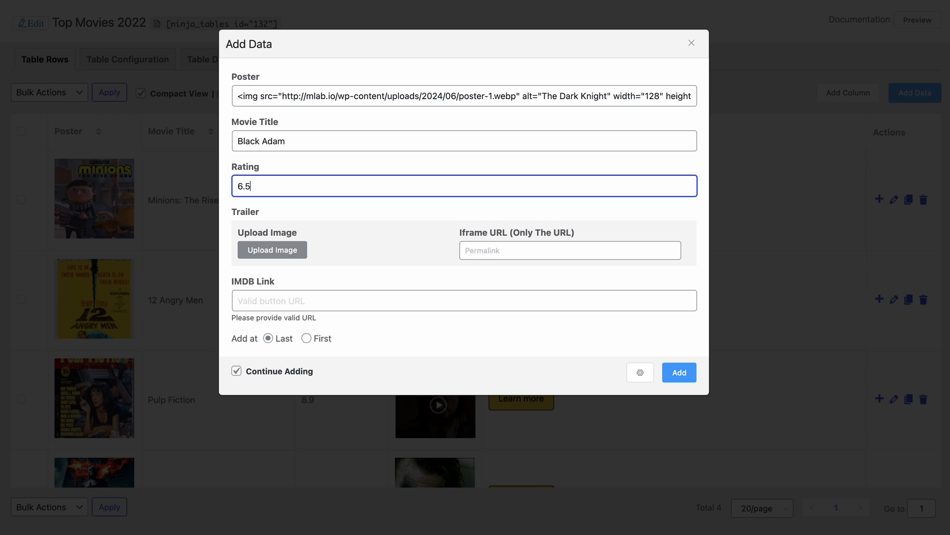
{"action": "left_click", "coordinate": [302, 251]}
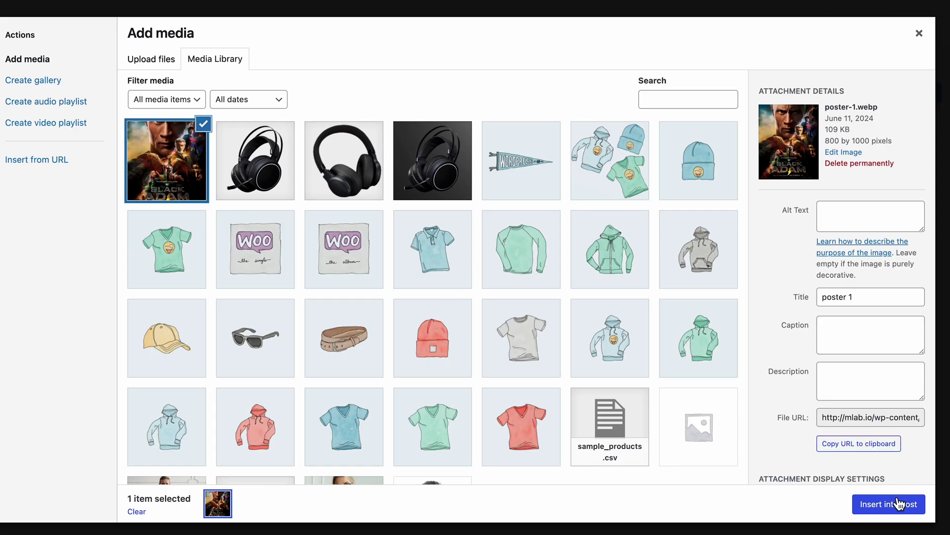
{"action": "left_click", "coordinate": [900, 504]}
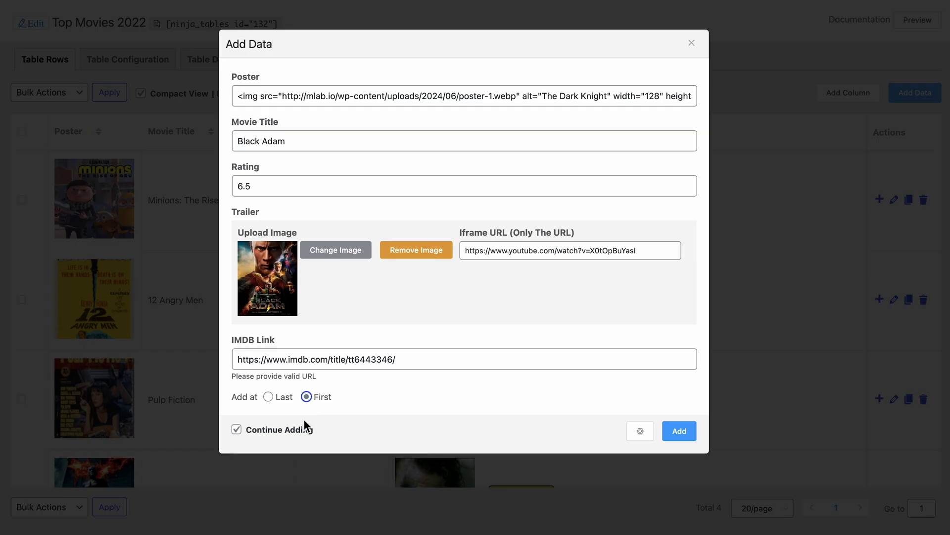
{"action": "left_click", "coordinate": [679, 430]}
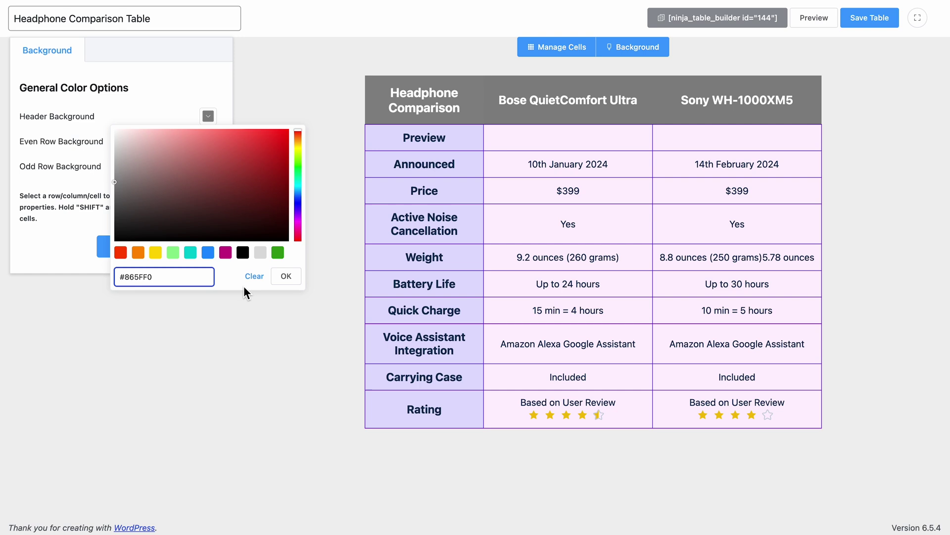
Make the headphone table header purple (#865FF0) and put product photos in the Bose and Sony Preview cells.
{"action": "left_click", "coordinate": [244, 292]}
{"action": "left_click_drag", "start_coordinate": [170, 251], "coordinate": [551, 152]}
{"action": "left_click", "coordinate": [65, 112]}
{"action": "left_click", "coordinate": [152, 157]}
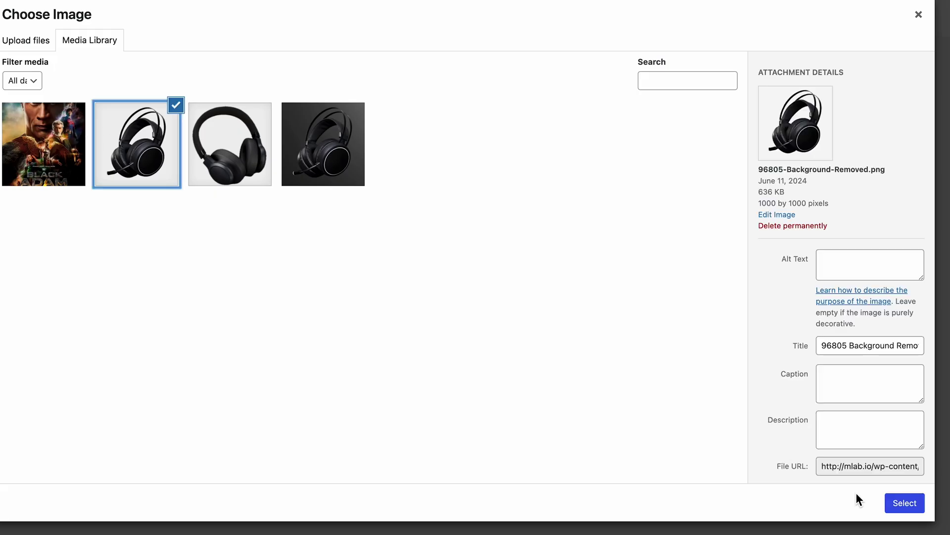
{"action": "left_click", "coordinate": [904, 503]}
{"action": "left_click_drag", "start_coordinate": [176, 249], "coordinate": [724, 159]}
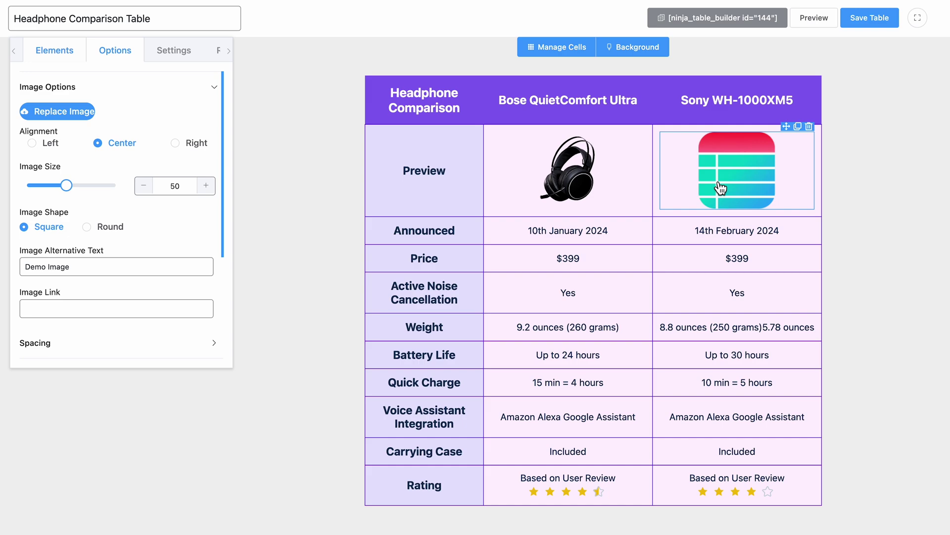
{"action": "left_click", "coordinate": [67, 121]}
{"action": "left_click", "coordinate": [263, 164]}
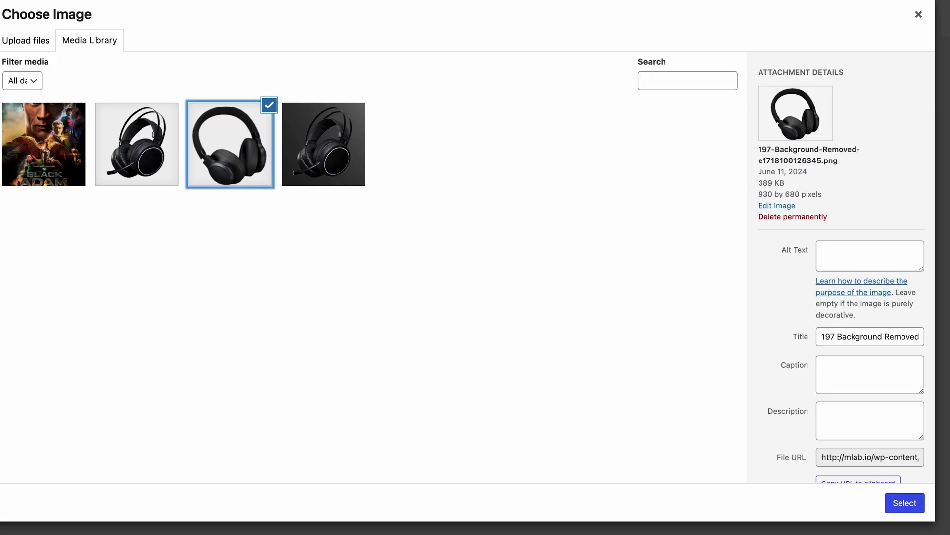
{"action": "left_click", "coordinate": [904, 503]}
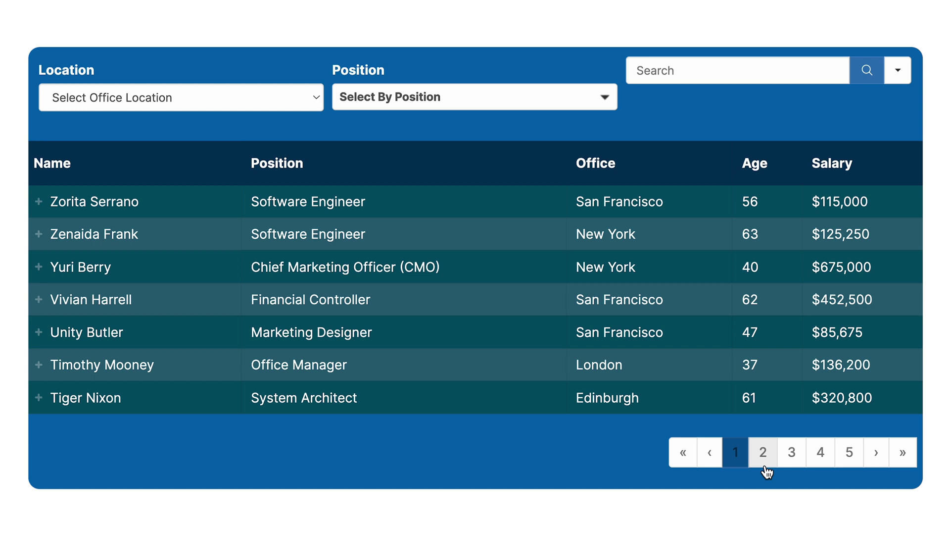
Page through the Employee Data Table to its fourth page.
{"action": "left_click", "coordinate": [768, 465]}
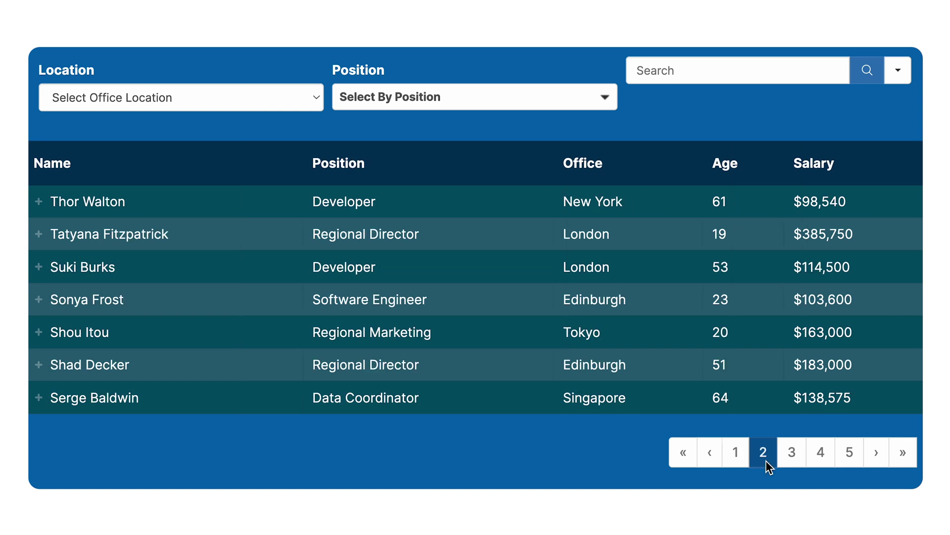
{"action": "left_click", "coordinate": [792, 462]}
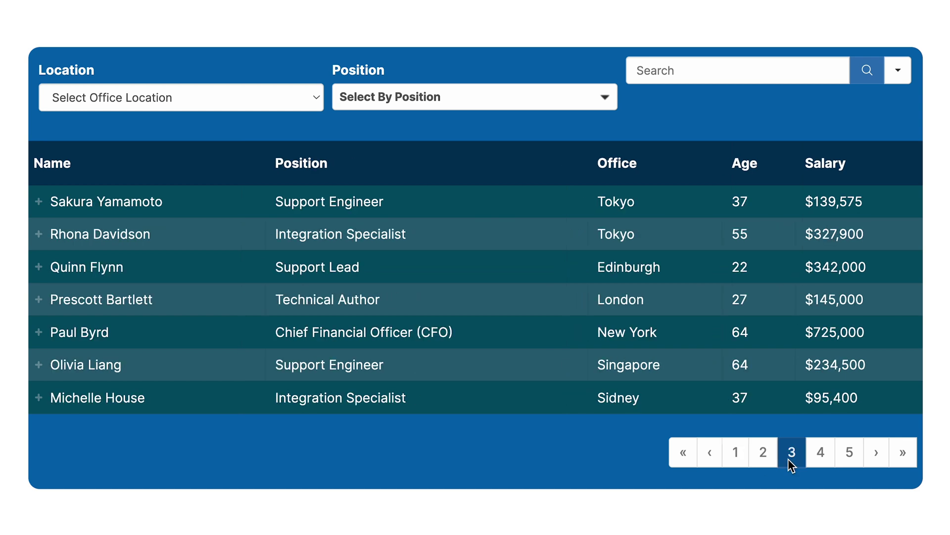
{"action": "left_click", "coordinate": [818, 457]}
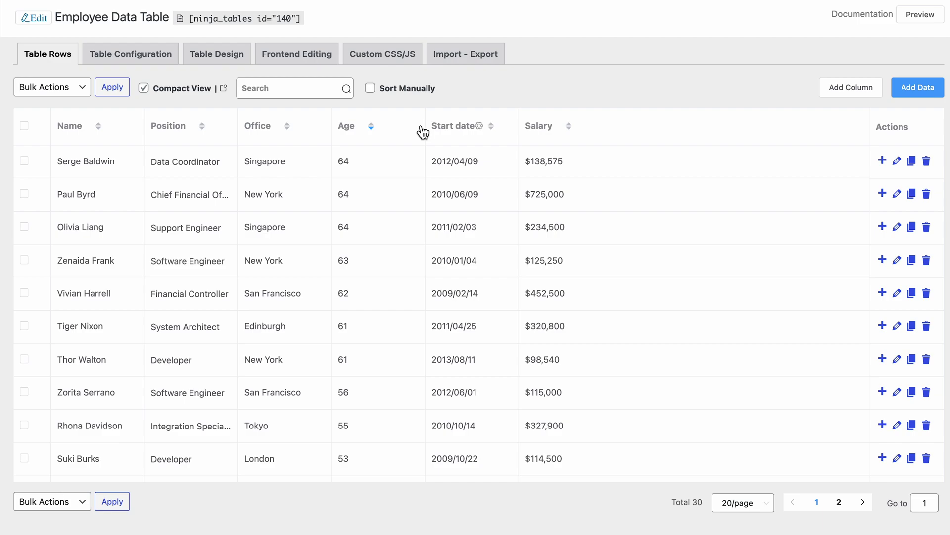
Add an Age condition: greater than or equal to 45 sets a blue cell background.
{"action": "left_click", "coordinate": [366, 127]}
{"action": "left_click", "coordinate": [389, 62]}
{"action": "left_click", "coordinate": [757, 92]}
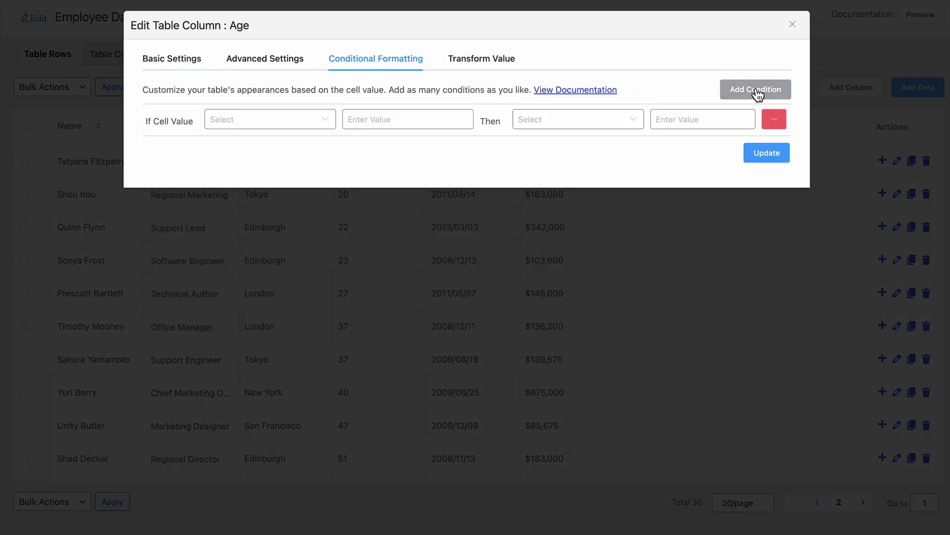
{"action": "left_click", "coordinate": [287, 129]}
{"action": "left_click", "coordinate": [296, 278]}
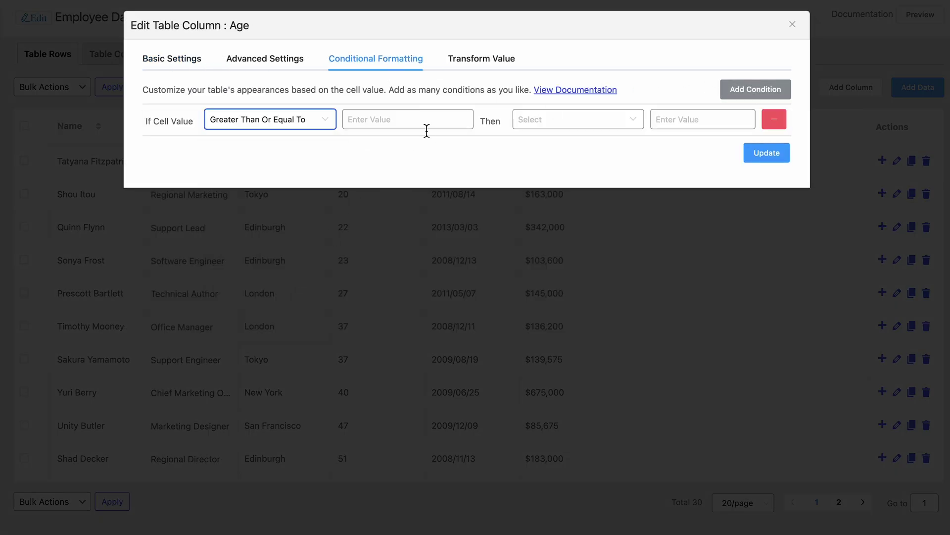
{"action": "left_click", "coordinate": [621, 128]}
{"action": "left_click", "coordinate": [613, 203]}
{"action": "left_click", "coordinate": [705, 128]}
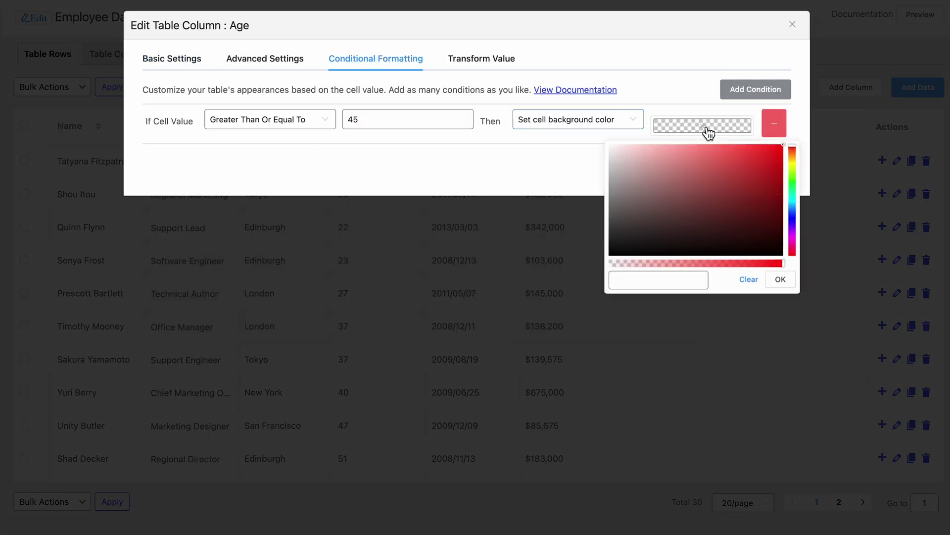
{"action": "left_click", "coordinate": [793, 212]}
{"action": "left_click", "coordinate": [782, 237]}
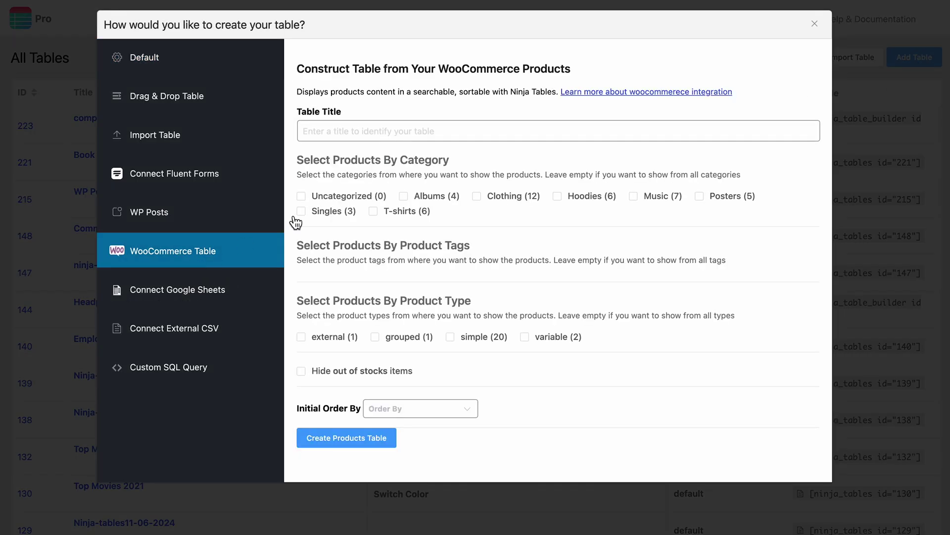
Create a 'WooCommerce Product Showcase' table with Albums, Clothing, Hoodies, Music, Posters, Singles and T-shirts categories.
{"action": "left_click", "coordinate": [407, 131]}
{"action": "type", "text": "WooCommerce Product Showcase"}
{"action": "left_click", "coordinate": [403, 196]}
{"action": "left_click", "coordinate": [476, 196]}
{"action": "left_click", "coordinate": [557, 196]}
{"action": "left_click", "coordinate": [633, 197]}
{"action": "left_click", "coordinate": [699, 196]}
{"action": "left_click", "coordinate": [301, 211]}
{"action": "left_click", "coordinate": [373, 211]}
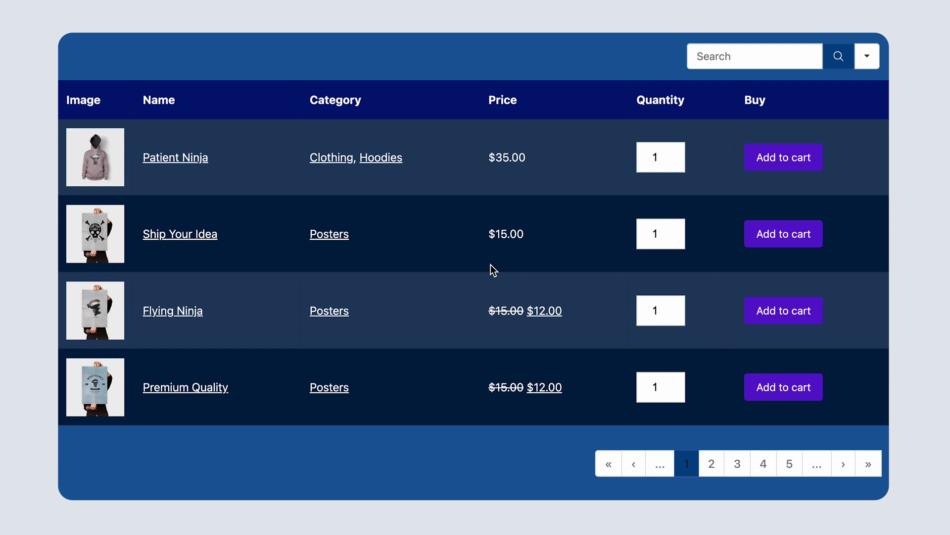
Browse the product table's second and third pages, then start another new table.
{"action": "left_click", "coordinate": [717, 471]}
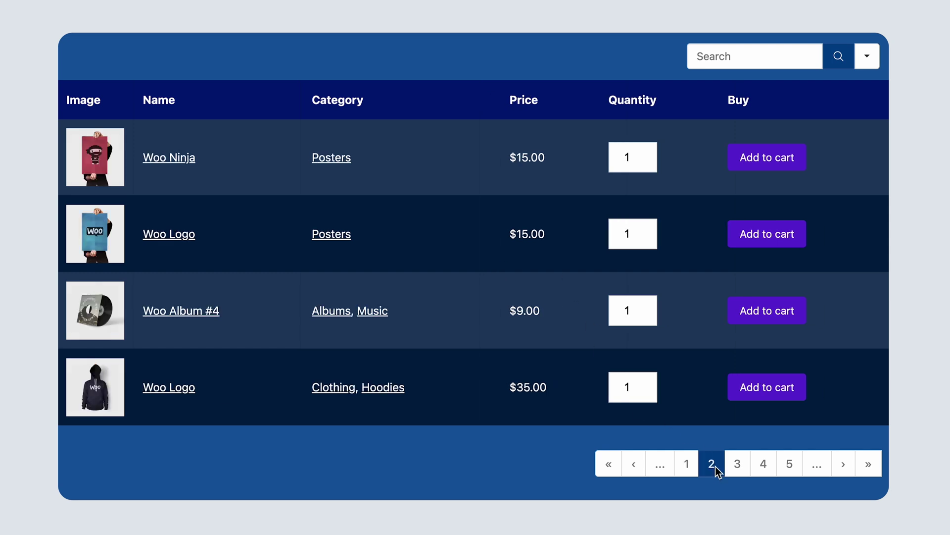
{"action": "left_click", "coordinate": [738, 467]}
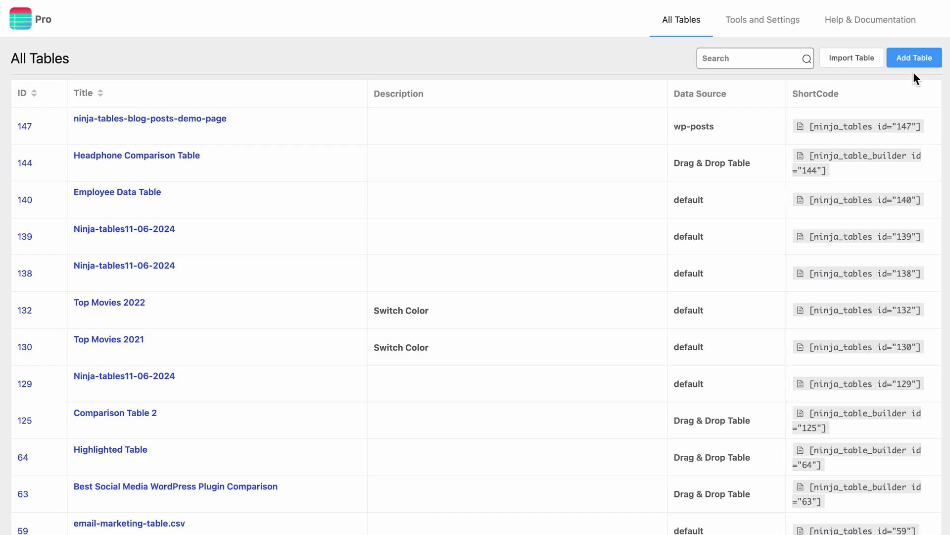
{"action": "left_click", "coordinate": [917, 65]}
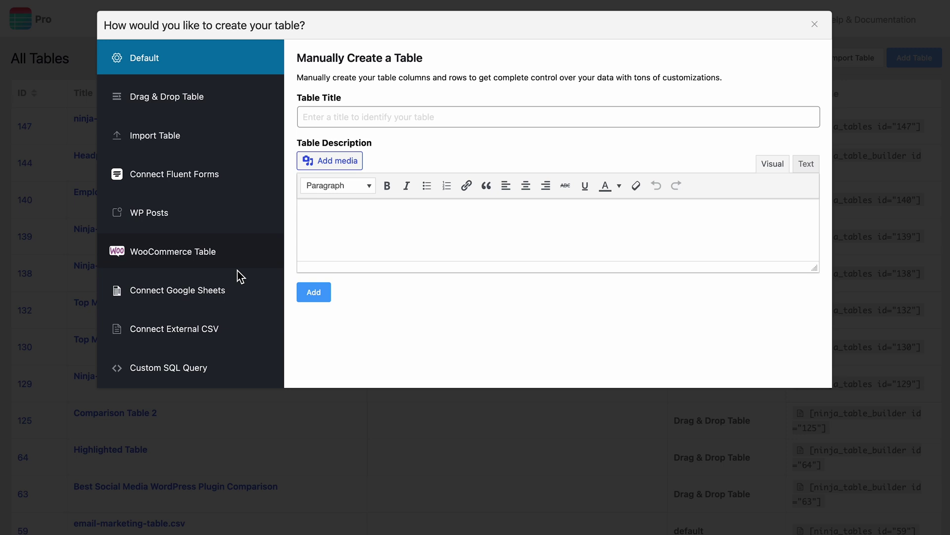
Create a Google Sheets table from the pasted sheet URL, keeping all fields, and save it.
{"action": "left_click", "coordinate": [226, 292]}
{"action": "left_click", "coordinate": [395, 210]}
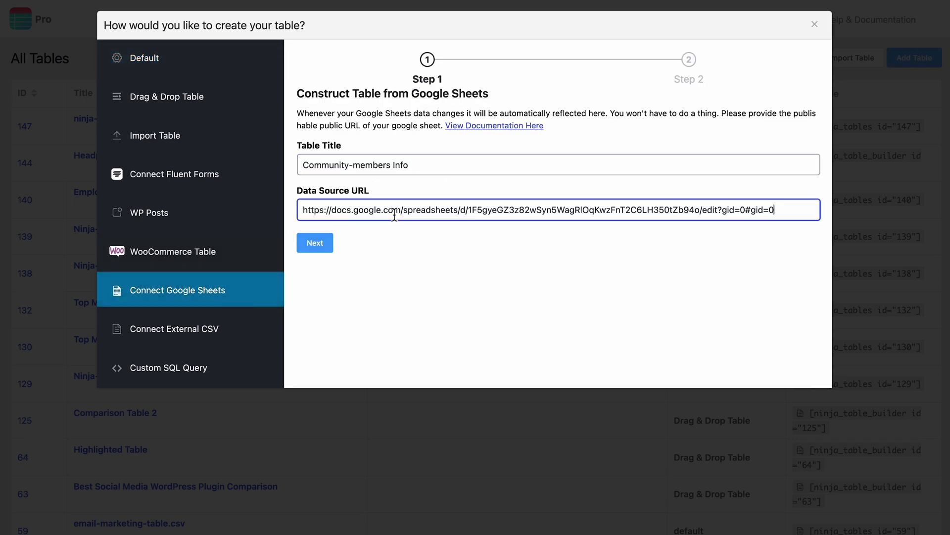
{"action": "left_click", "coordinate": [317, 253]}
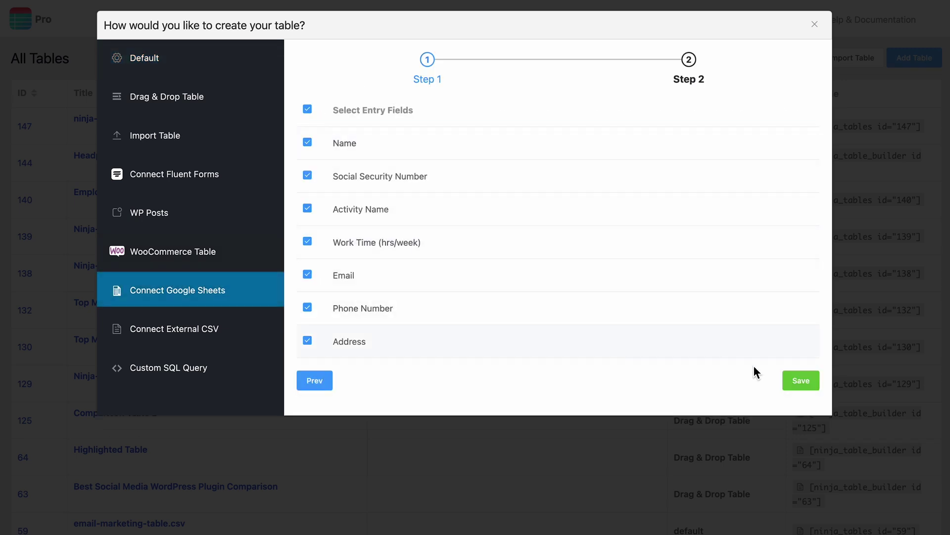
{"action": "left_click", "coordinate": [801, 380]}
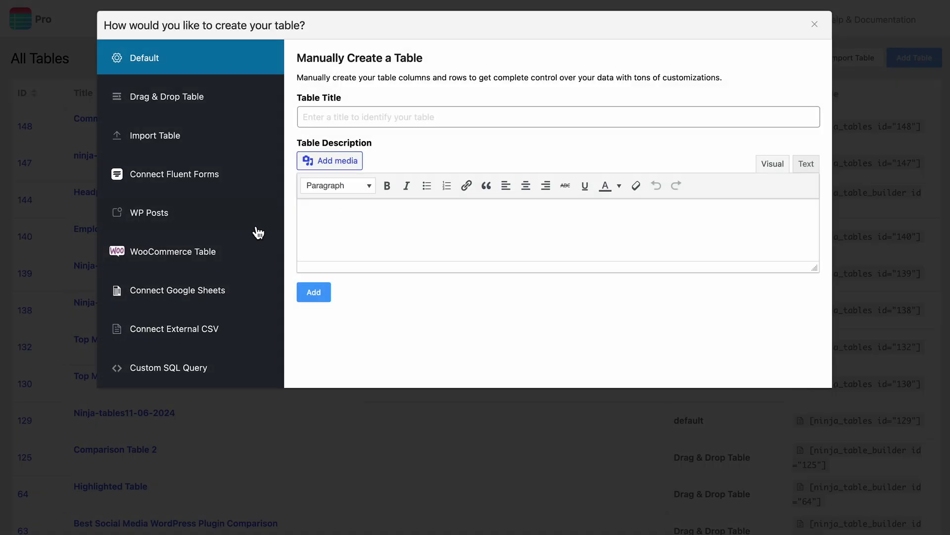
Start a WP Posts table titled 'WP Posts Table' with the post type selected.
{"action": "left_click", "coordinate": [253, 220]}
{"action": "left_click", "coordinate": [421, 183]}
{"action": "type", "text": "WP Posts Table"}
{"action": "left_click", "coordinate": [312, 247]}
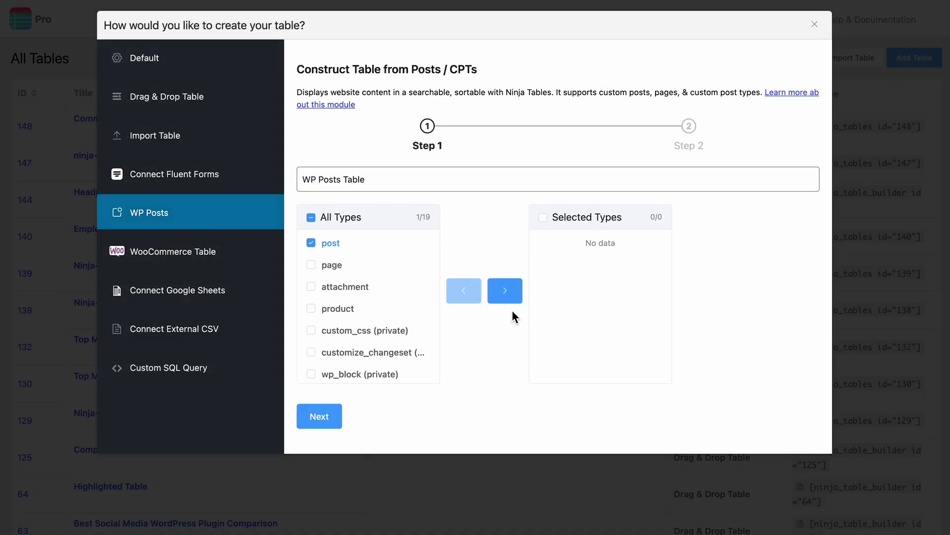
{"action": "left_click", "coordinate": [504, 295]}
Add author, date, title and status columns, save the table, and view page 2.
{"action": "left_click", "coordinate": [320, 416]}
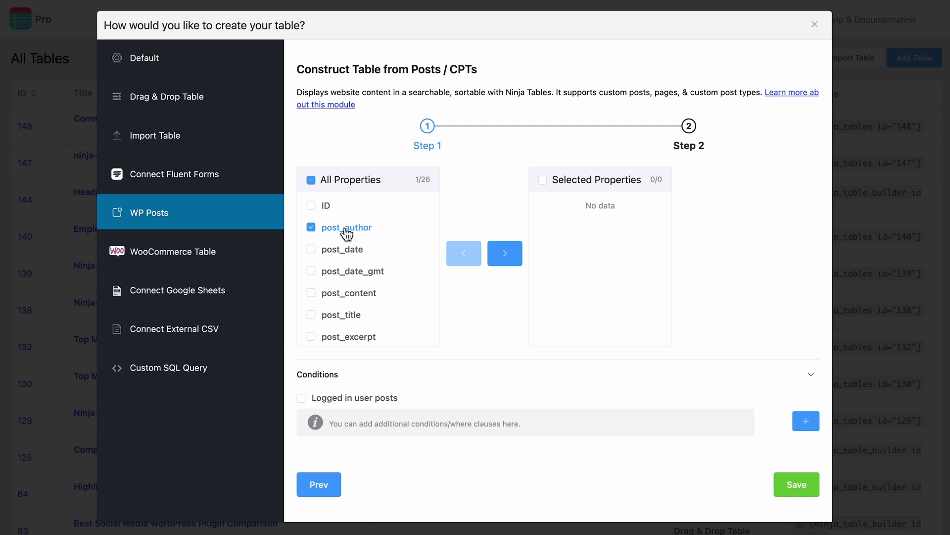
{"action": "left_click", "coordinate": [354, 315]}
{"action": "scroll", "coordinate": [356, 316], "scroll_direction": "down", "scroll_amount": 3}
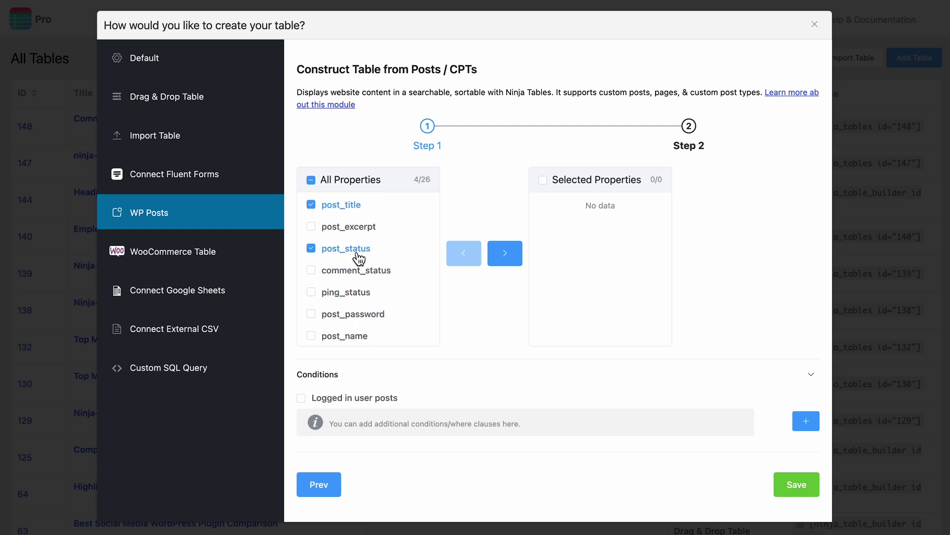
{"action": "left_click", "coordinate": [505, 253]}
{"action": "left_click", "coordinate": [797, 484]}
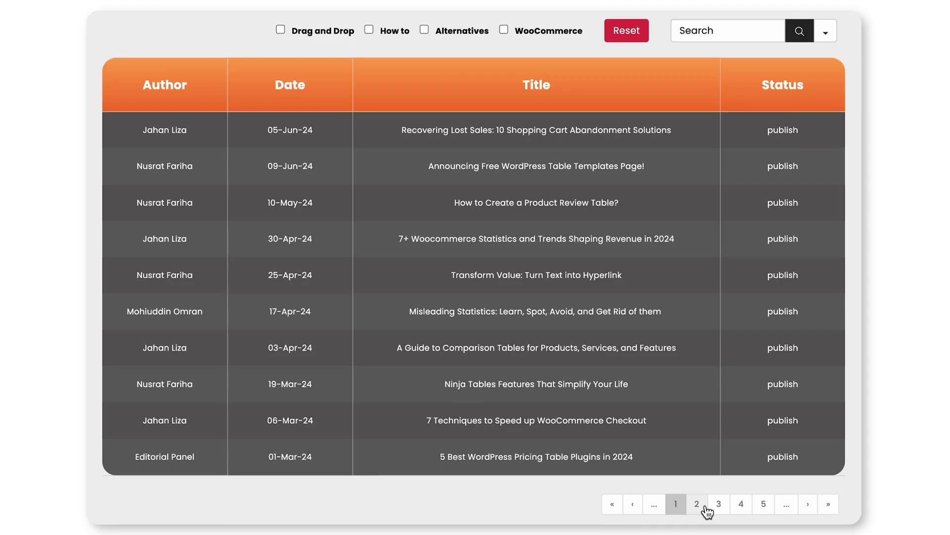
{"action": "left_click", "coordinate": [705, 506]}
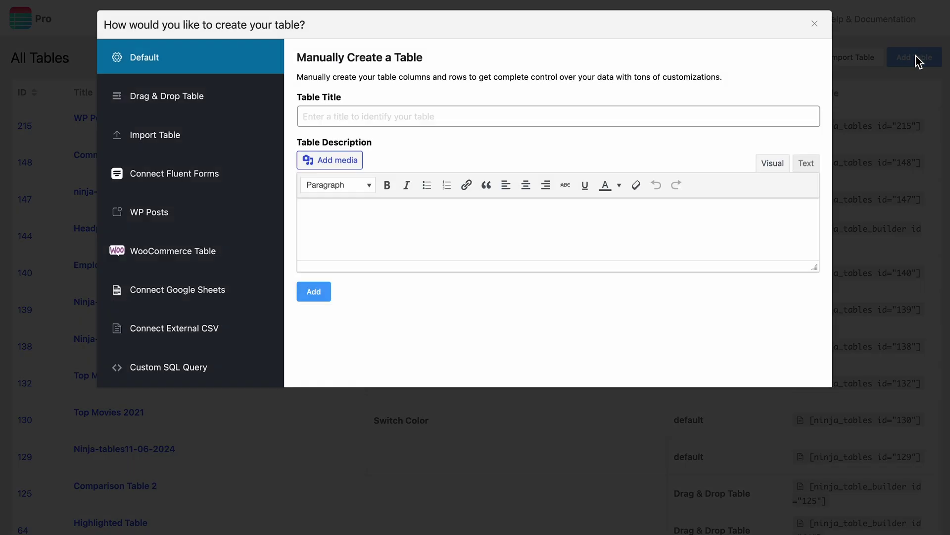
Build 'Book Review Table' from Fluent Forms form 36 with all fields except ID and Serial Number.
{"action": "left_click", "coordinate": [244, 173]}
{"action": "left_click", "coordinate": [410, 129]}
{"action": "type", "text": "Book Review Table"}
{"action": "left_click", "coordinate": [452, 161]}
{"action": "scroll", "coordinate": [501, 274], "scroll_direction": "down", "scroll_amount": 5}
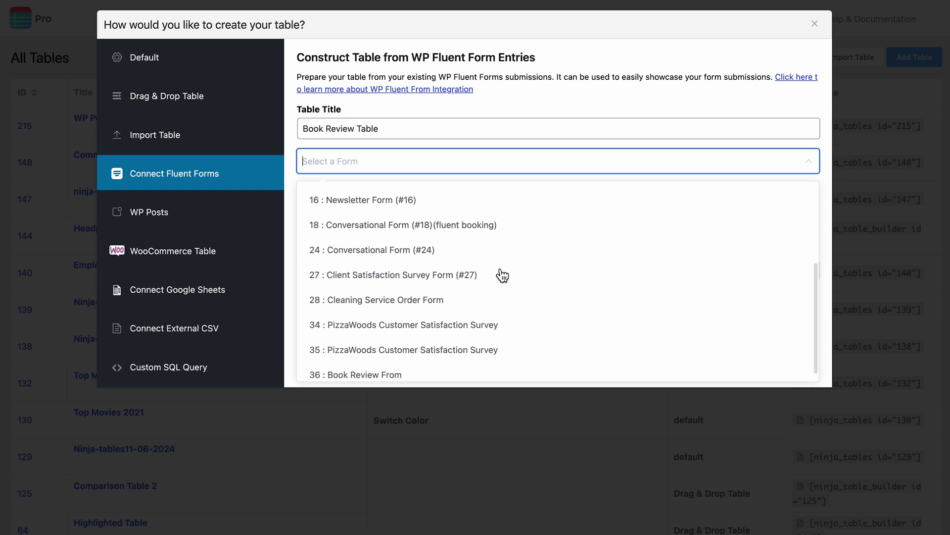
{"action": "left_click", "coordinate": [439, 374]}
{"action": "left_click", "coordinate": [307, 198]}
{"action": "left_click", "coordinate": [307, 231]}
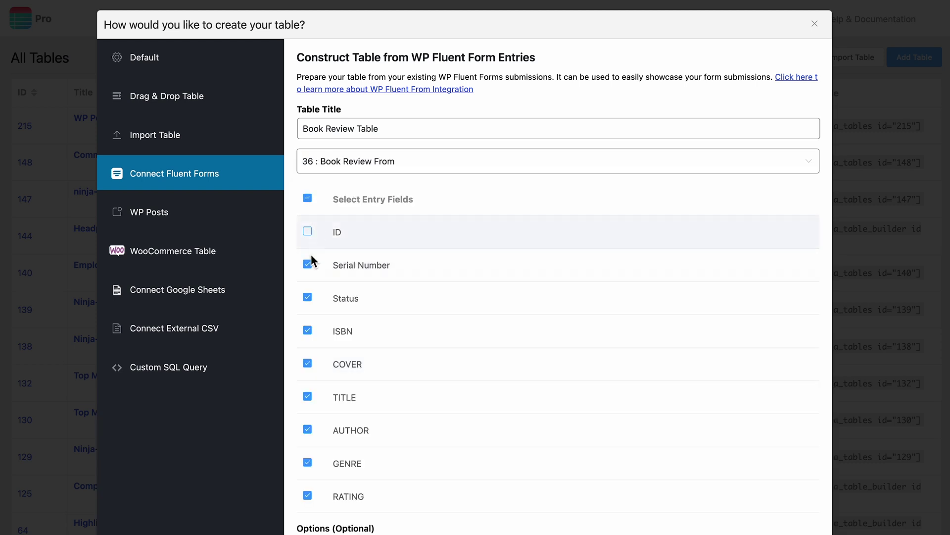
{"action": "left_click", "coordinate": [306, 265]}
{"action": "scroll", "coordinate": [426, 377], "scroll_direction": "down", "scroll_amount": 3}
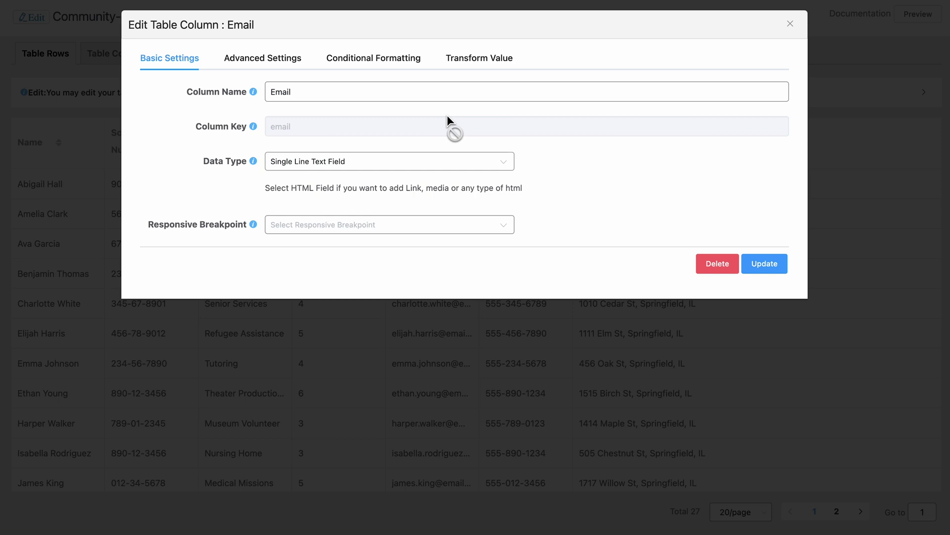
Transform the Email column into mailto links with the pasted HTML template and test one link.
{"action": "left_click", "coordinate": [495, 74]}
{"action": "left_click", "coordinate": [431, 134]}
{"action": "type", "text": "<a href=\"mailto:{{row.email}}\">Email {{row.name}}</a>"}
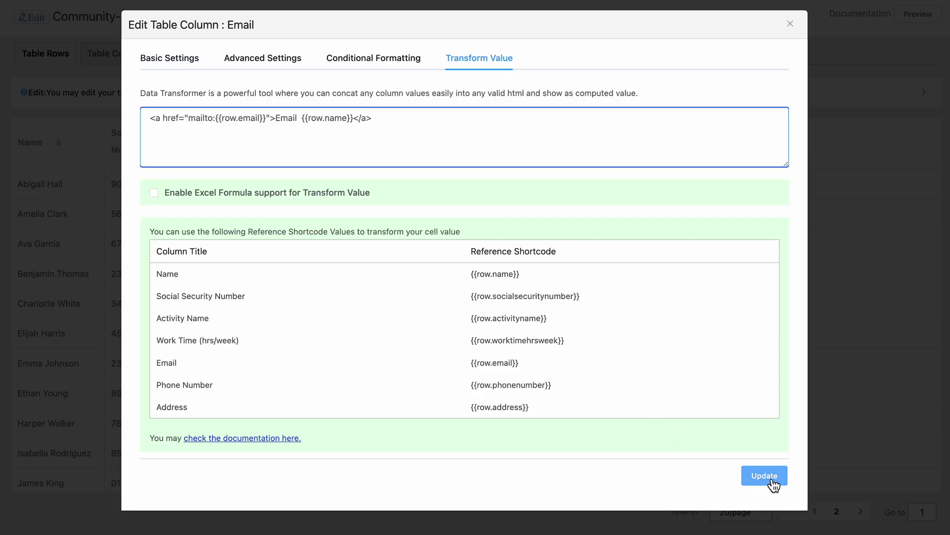
{"action": "left_click", "coordinate": [767, 478]}
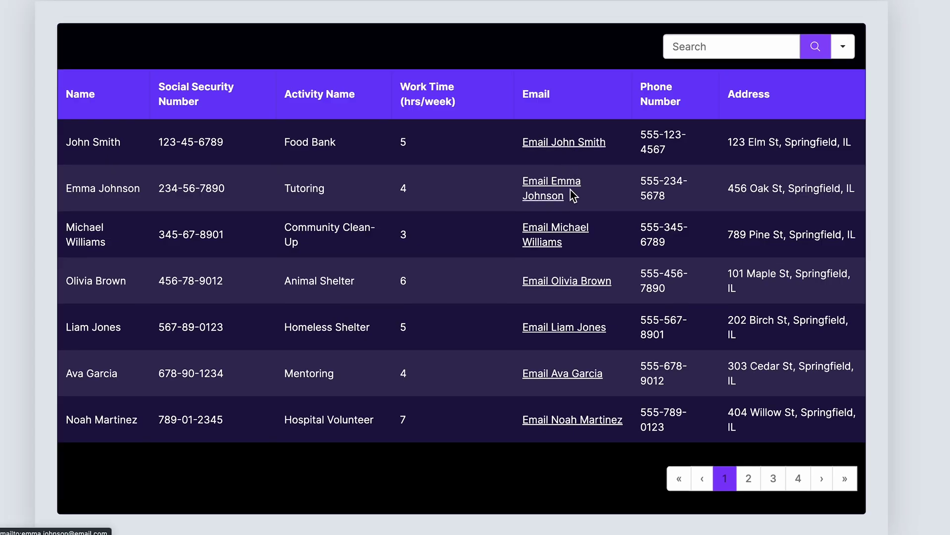
{"action": "left_click", "coordinate": [575, 191]}
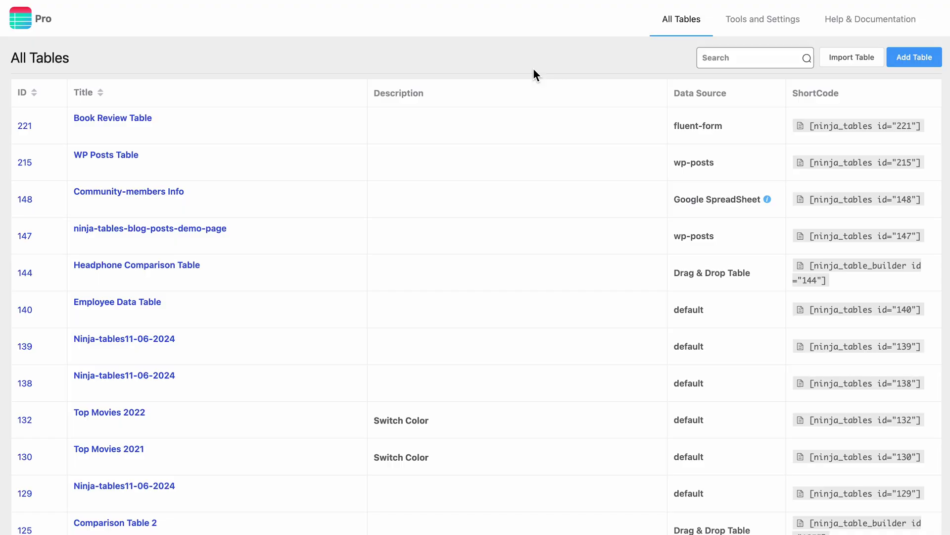
Import comparison-table-2 (1).json using the 'JSON/CSV - Exported From Drag & Drop Tables' format.
{"action": "left_click", "coordinate": [834, 65]}
{"action": "left_click", "coordinate": [262, 228]}
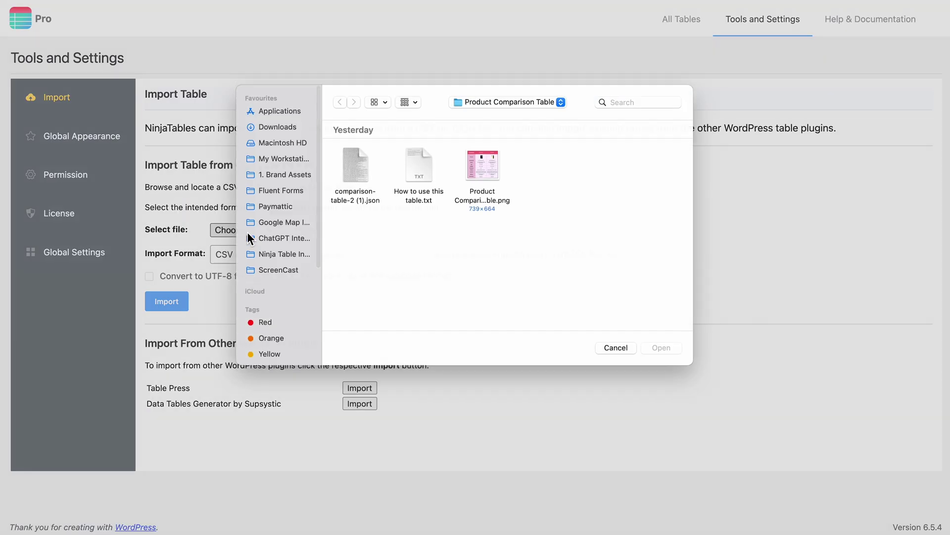
{"action": "left_click", "coordinate": [347, 201]}
{"action": "left_click", "coordinate": [679, 361]}
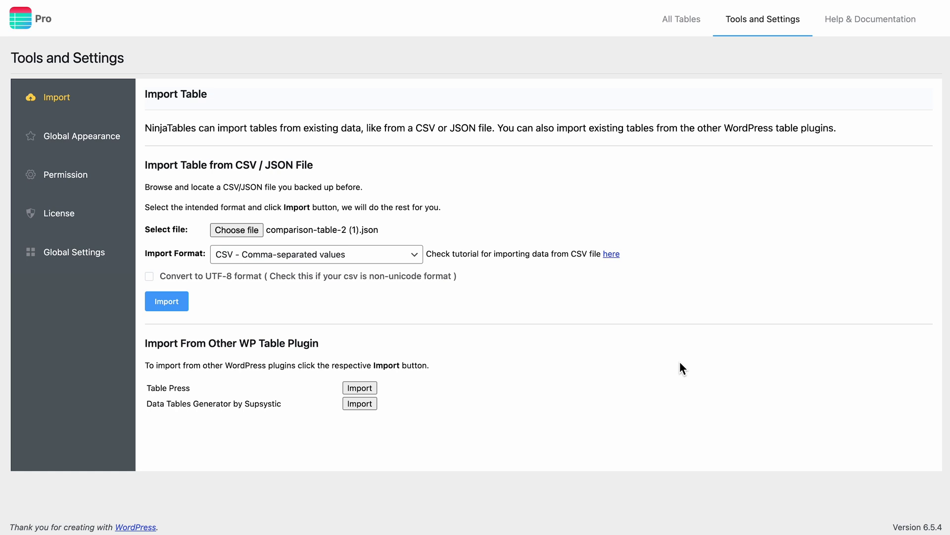
{"action": "left_click", "coordinate": [385, 255]}
{"action": "left_click", "coordinate": [385, 301]}
{"action": "left_click", "coordinate": [166, 280]}
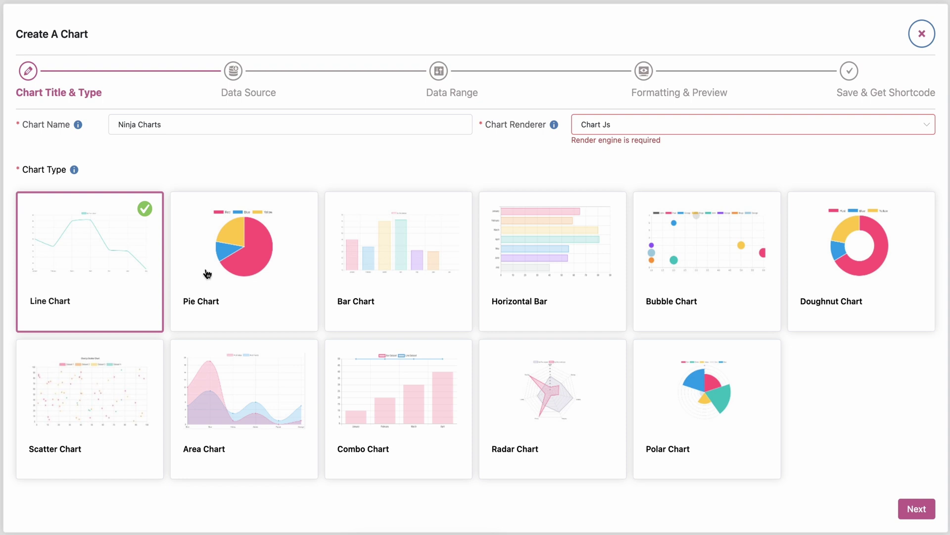
Choose a Horizontal Bar chart, add the Rank and Votes columns, and enable Pick Items.
{"action": "left_click", "coordinate": [239, 269]}
{"action": "left_click", "coordinate": [426, 282]}
{"action": "left_click", "coordinate": [564, 287]}
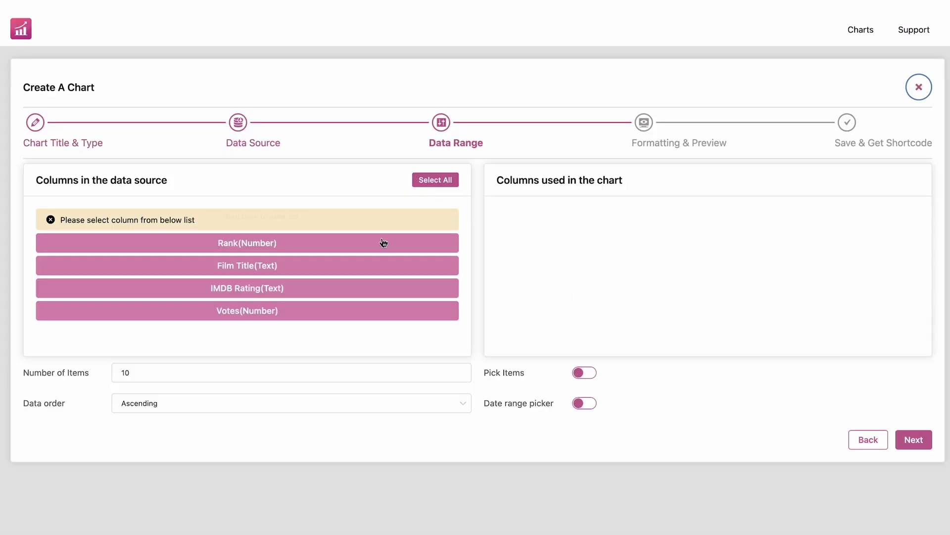
{"action": "left_click", "coordinate": [291, 245]}
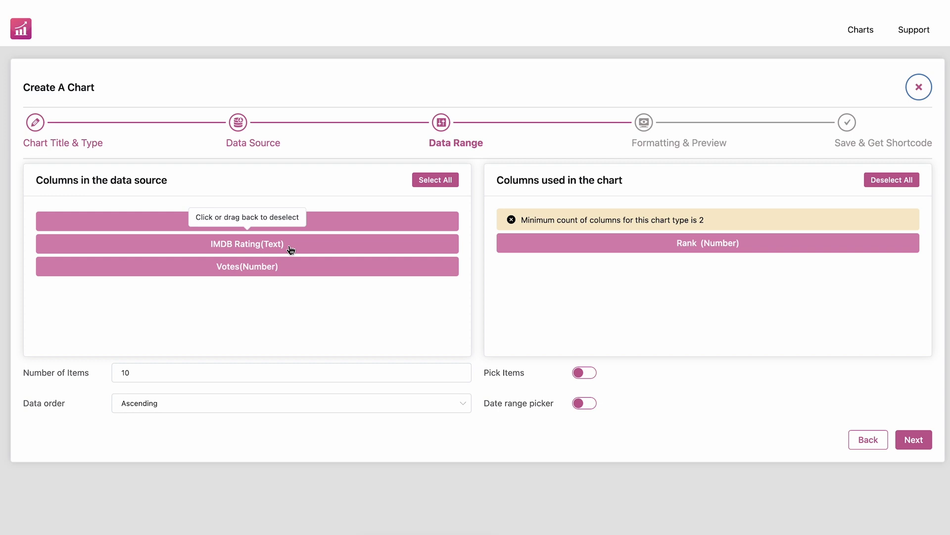
{"action": "left_click", "coordinate": [277, 265]}
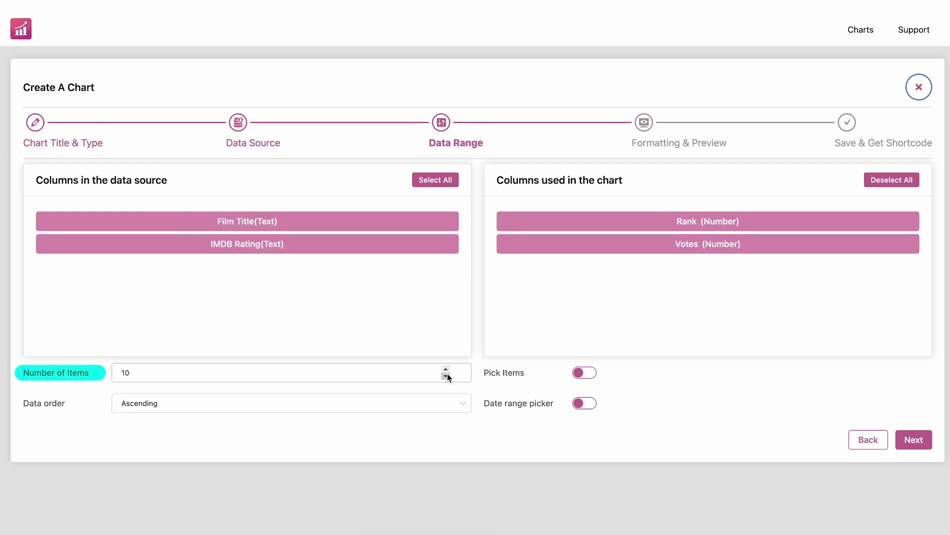
{"action": "left_click", "coordinate": [585, 373]}
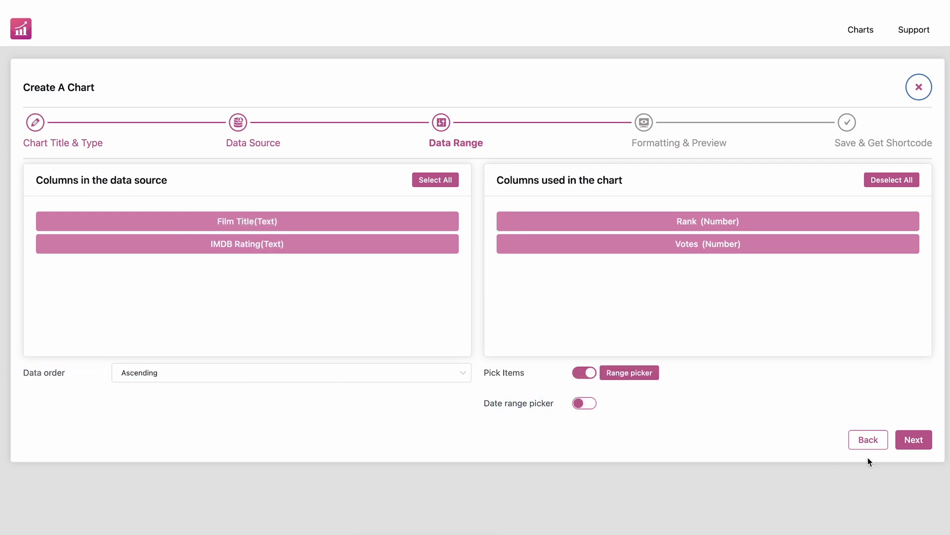
{"action": "left_click", "coordinate": [913, 439]}
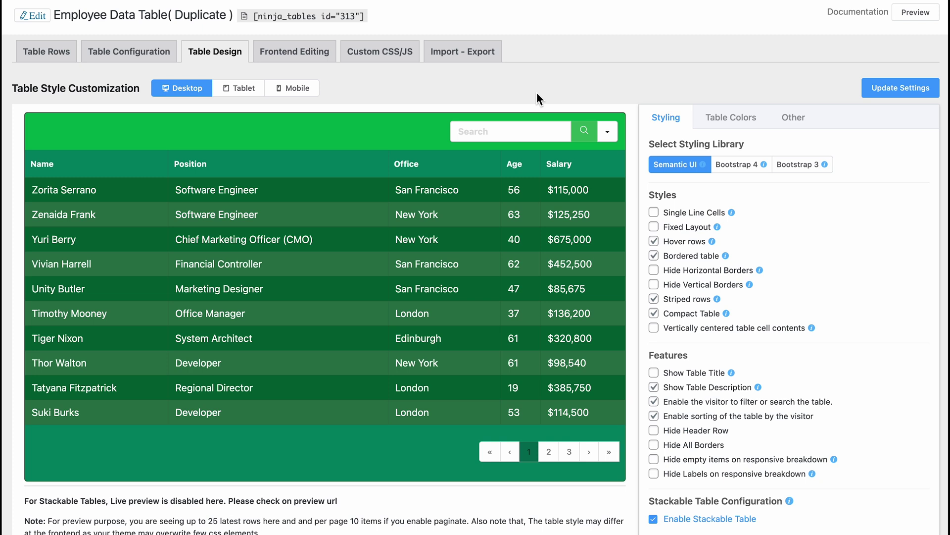
Preview the Employee Data Table at tablet width, go to page 3, then switch to Mobile.
{"action": "left_click", "coordinate": [247, 98]}
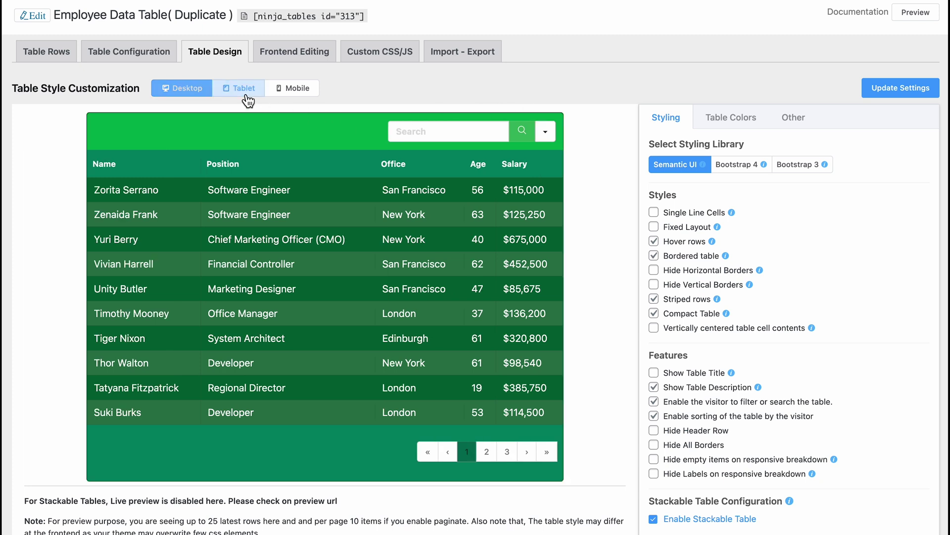
{"action": "left_click", "coordinate": [487, 451]}
{"action": "left_click", "coordinate": [507, 451]}
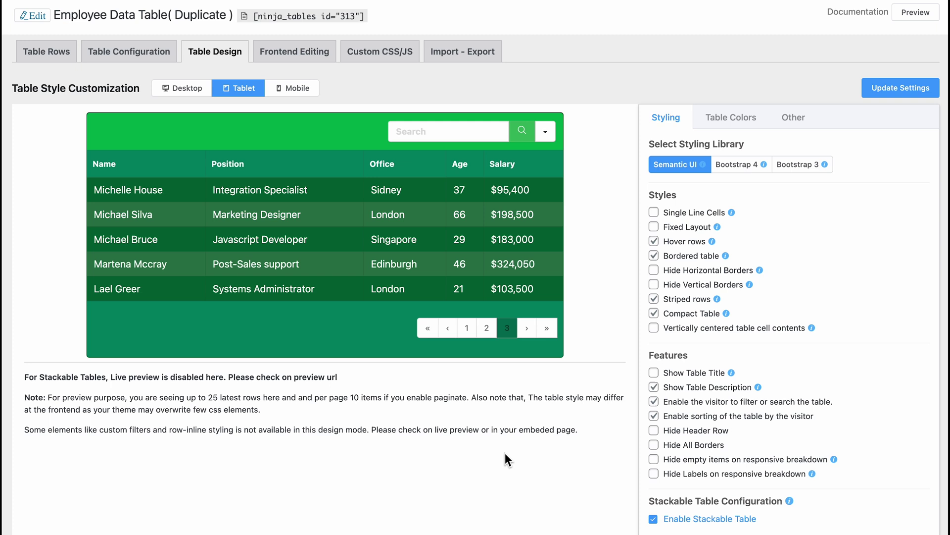
{"action": "left_click", "coordinate": [302, 94]}
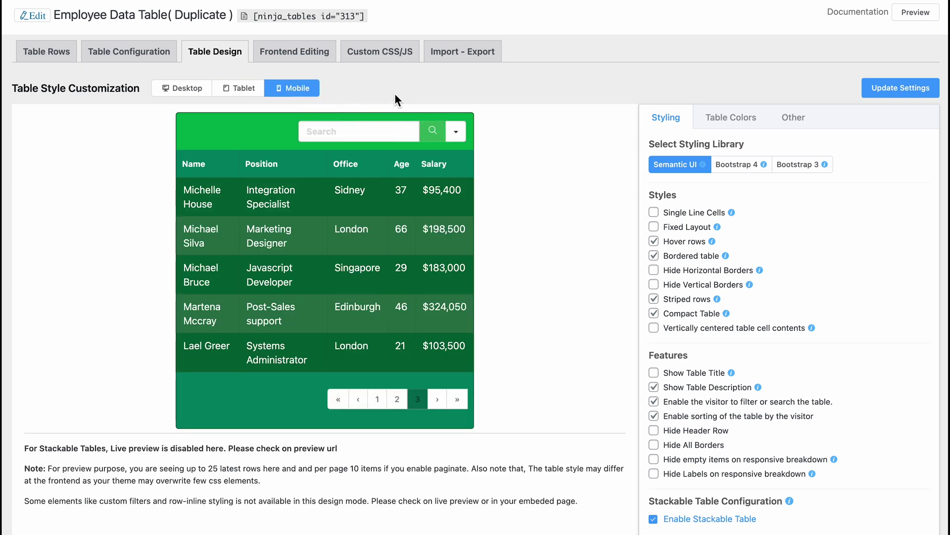